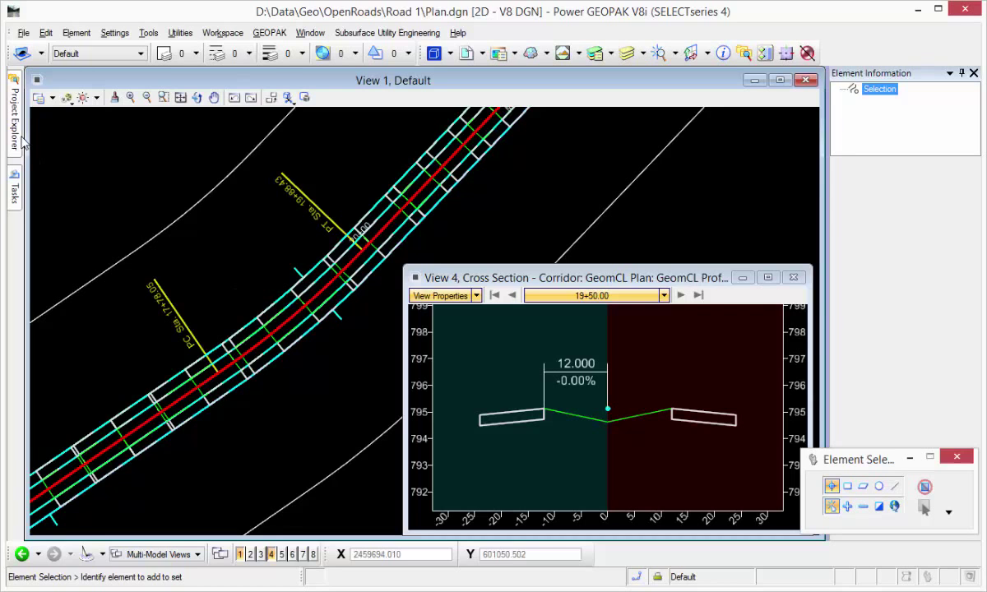
Step: Expand Civil Tools > Corridor Modeling in the Tasks list
mouse_move(14, 185)
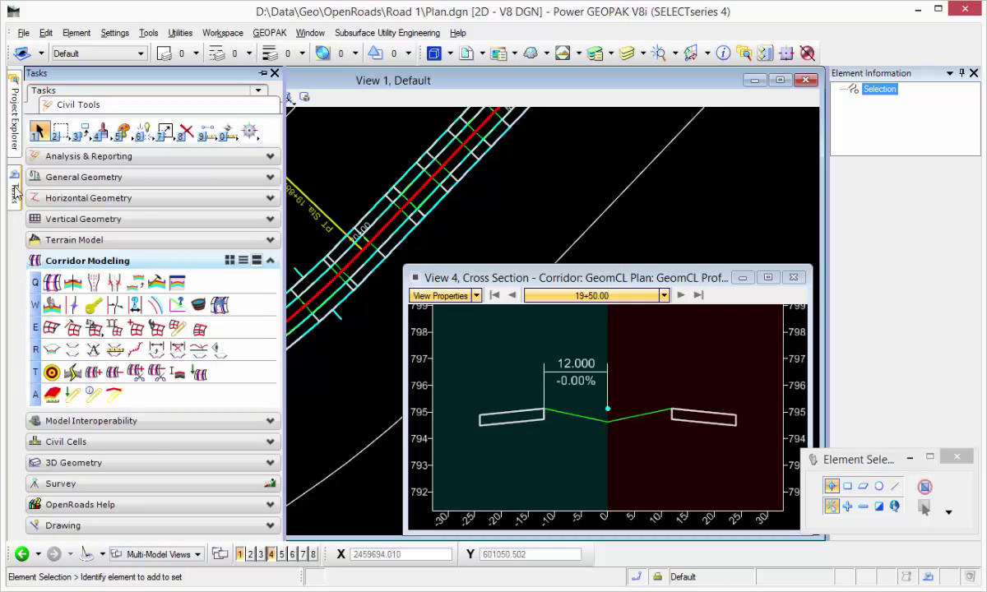
Step: Create the Right Lane: Primary, right side, 12.000 offset, 24.000 width, -2.00% slope
click(73, 328)
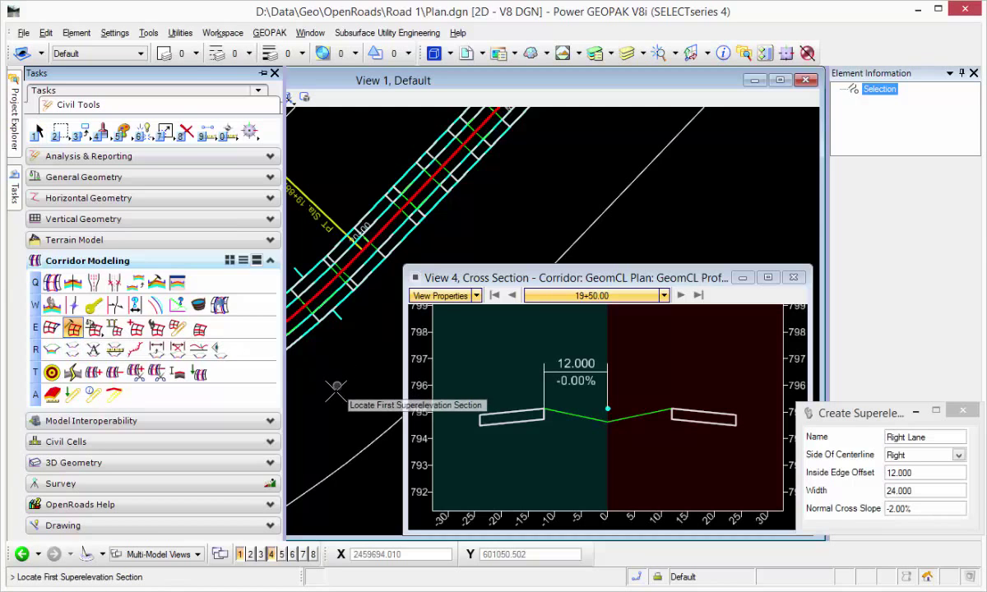
click(349, 462)
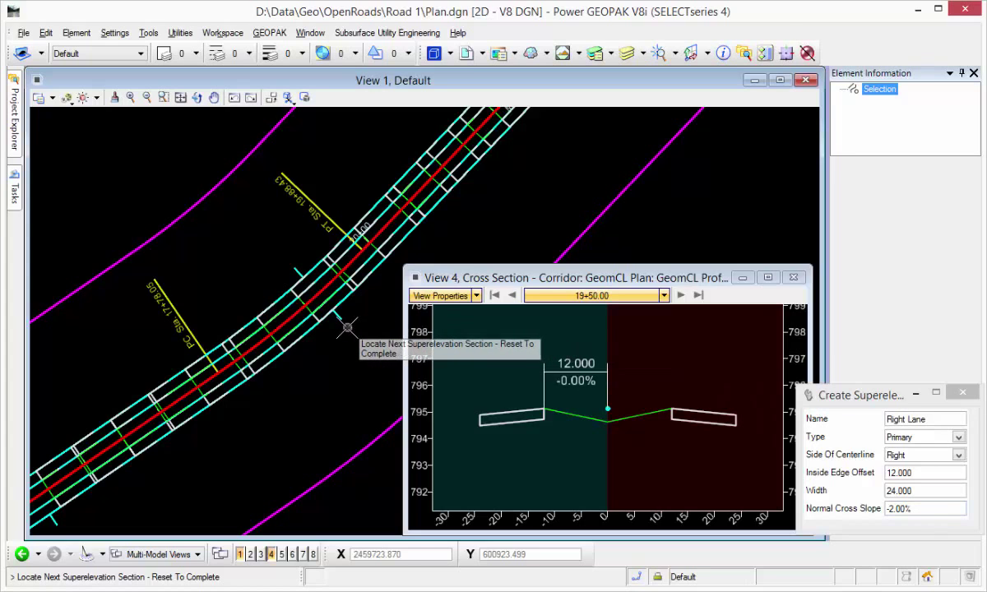
click(293, 375)
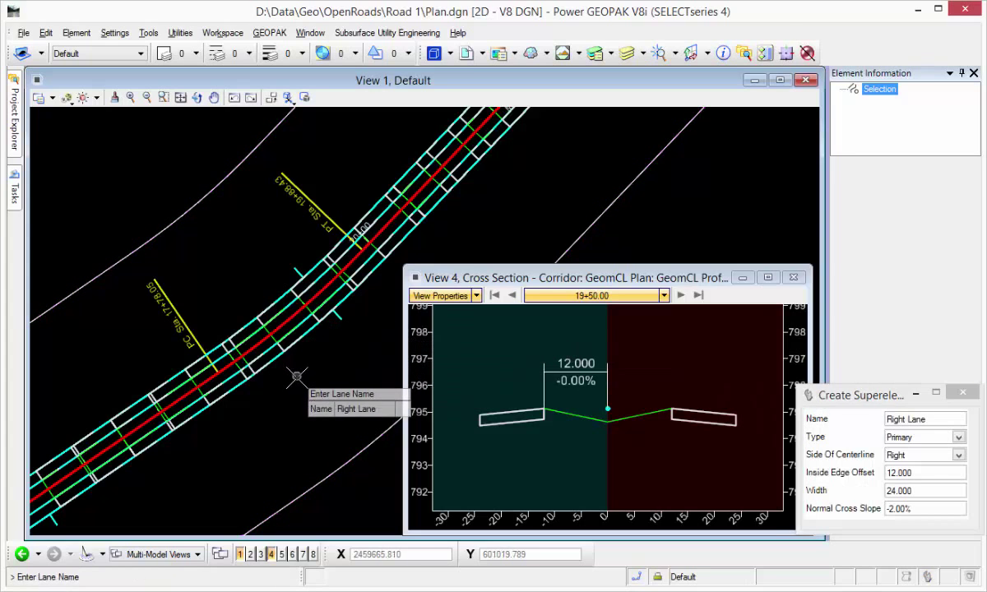
click(294, 384)
click(294, 385)
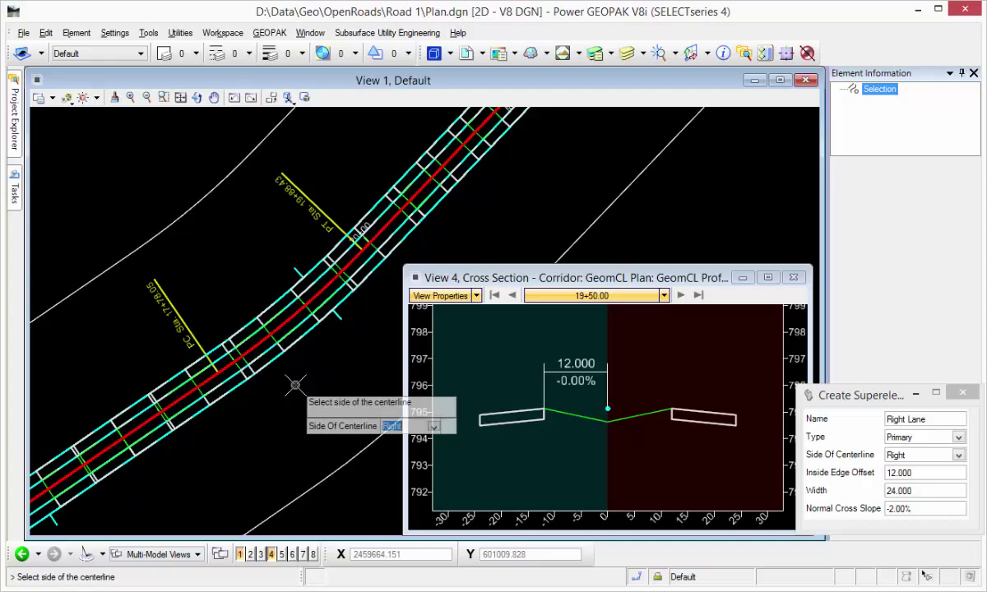
click(247, 404)
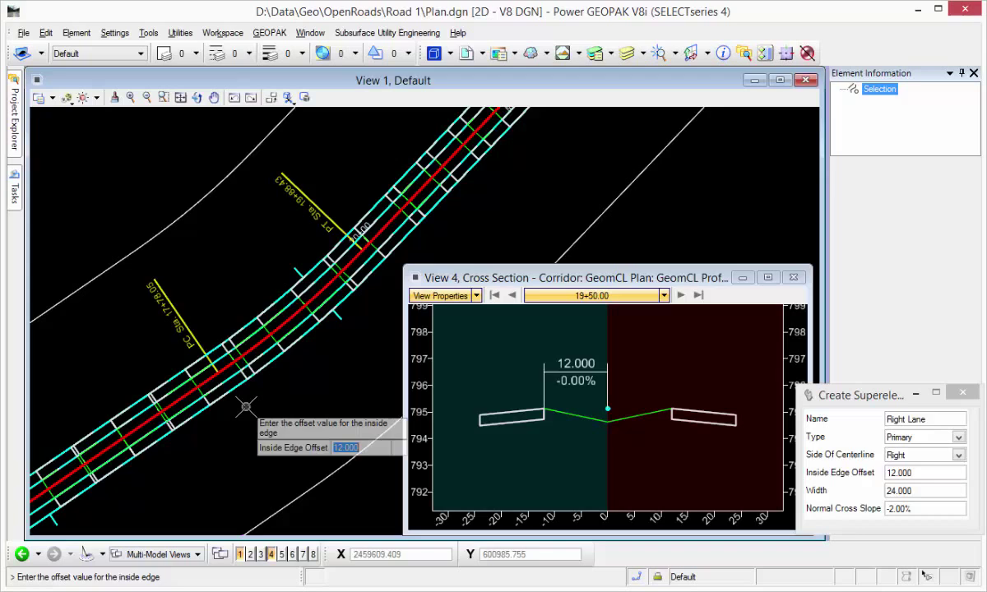
click(246, 405)
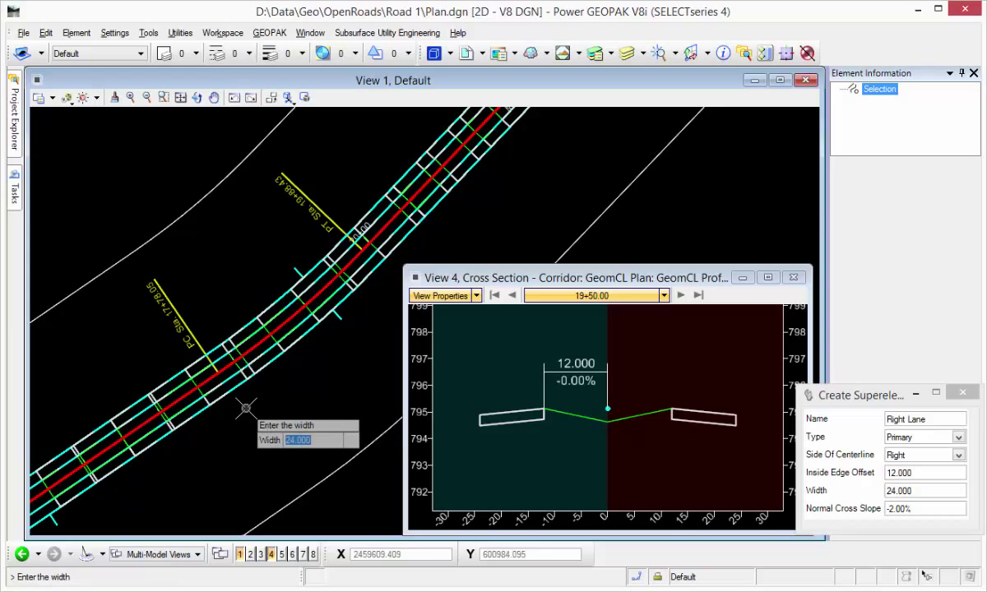
click(246, 406)
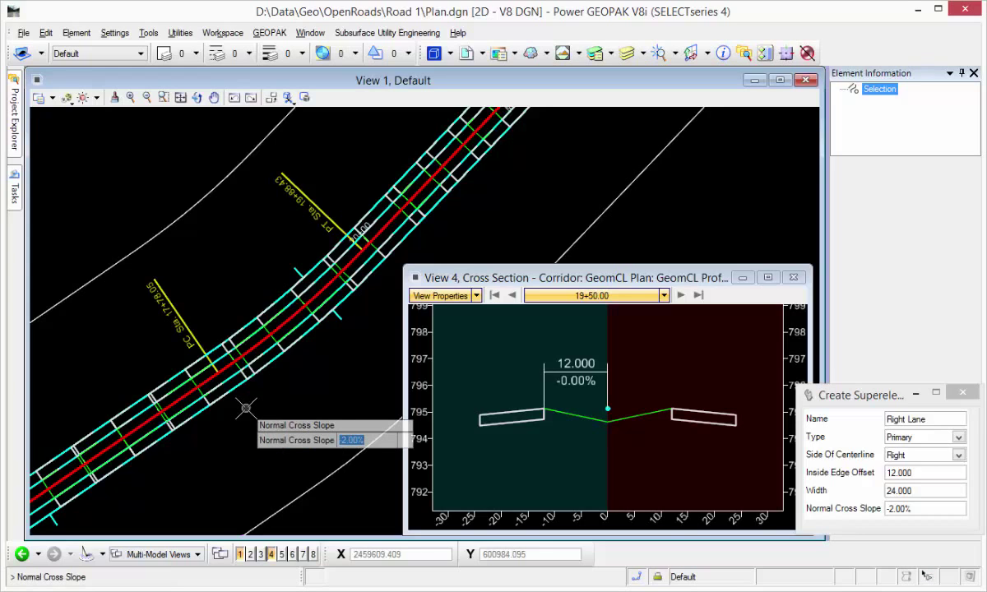
click(246, 406)
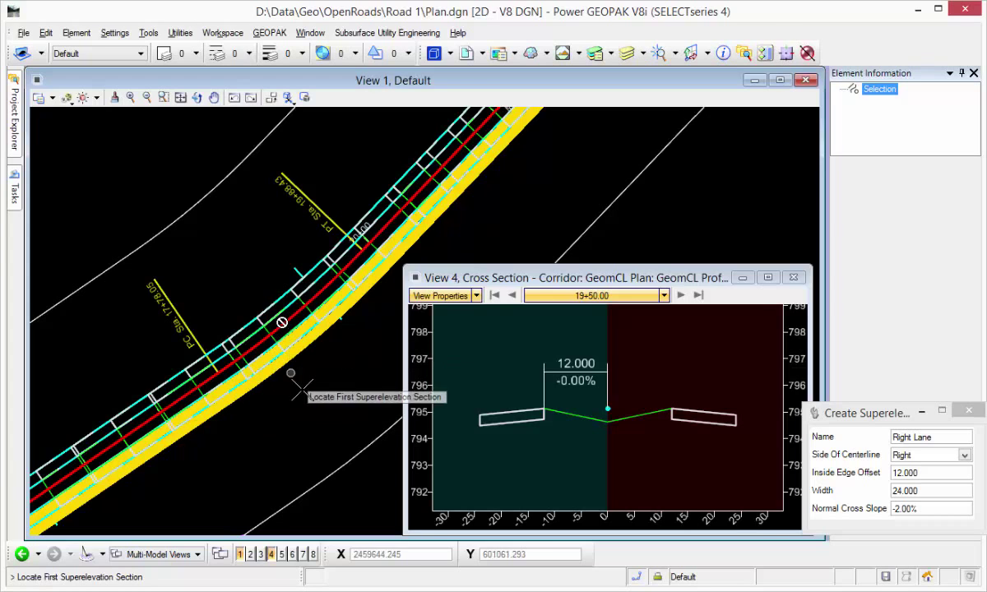
Step: Pick the superelevation section again and rename the lane to Left Lane
click(352, 454)
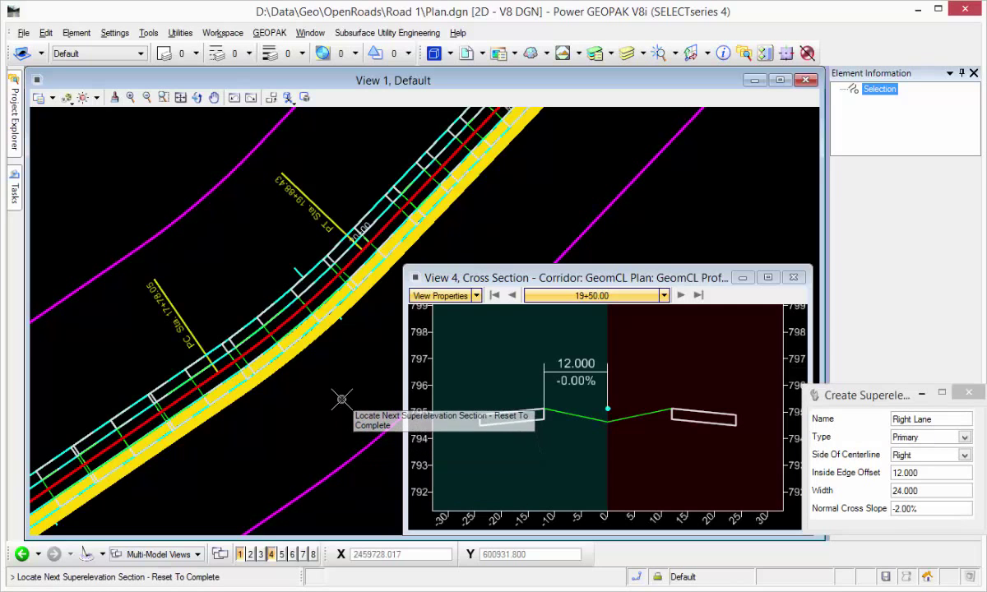
right_click(334, 393)
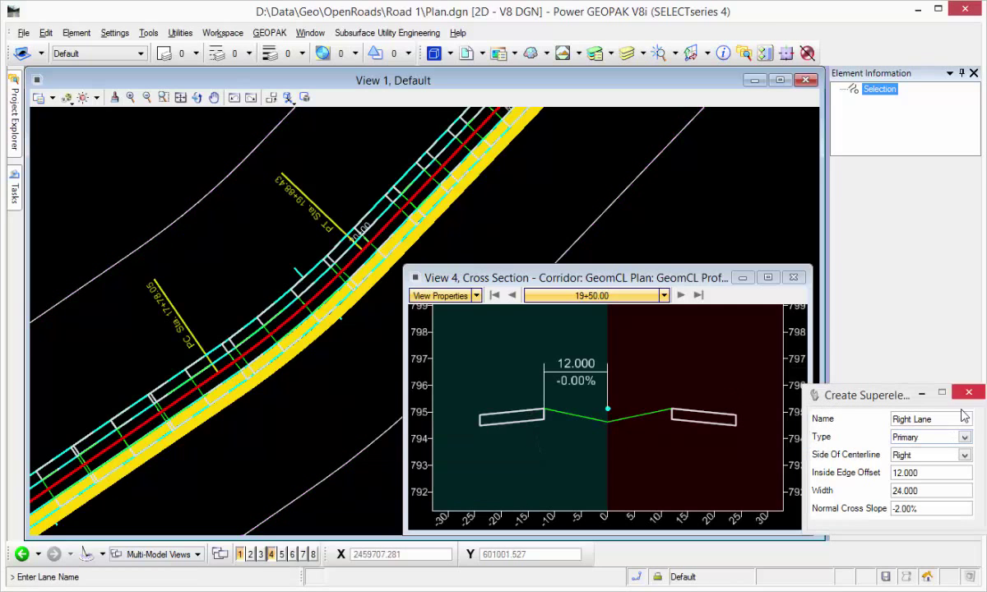
click(902, 420)
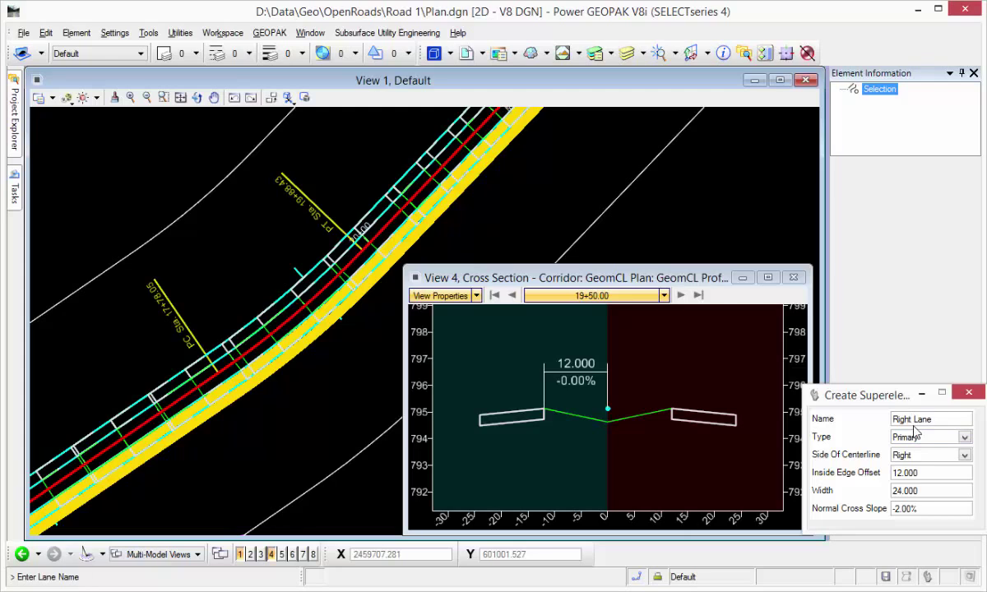
key(BackSpace)
key(BackSpace)
key(BackSpace)
key(BackSpace)
key(BackSpace)
key(BackSpace)
text(Left)
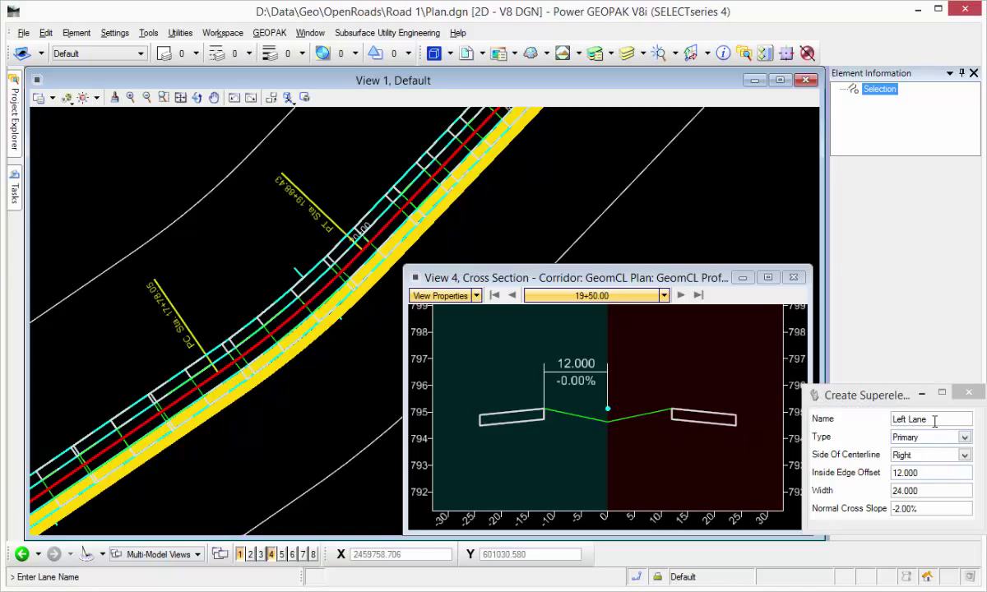
click(934, 421)
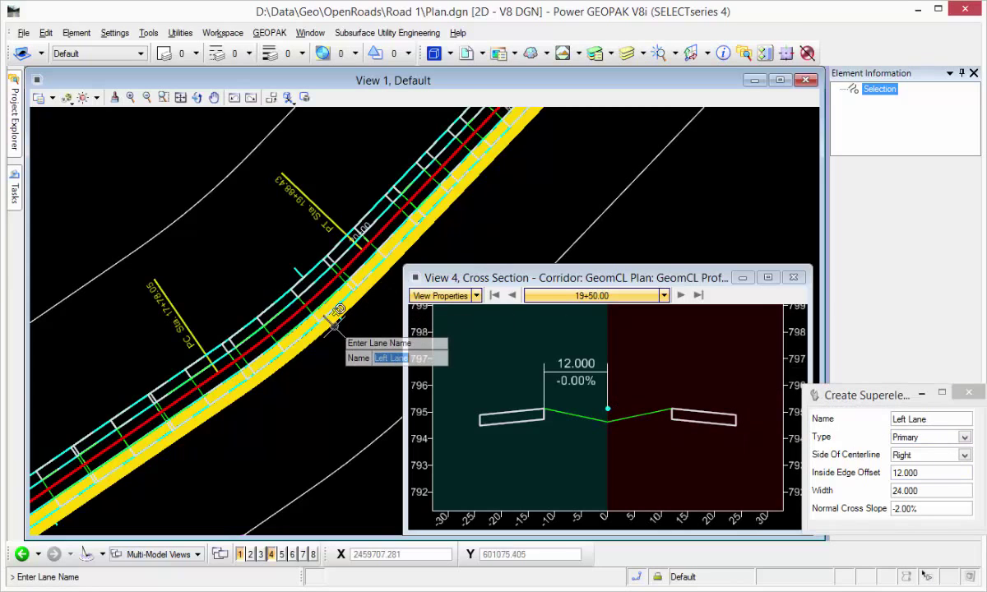
Step: Create Left Lane as Primary, left side, 12.000 offset, 24.000 width, -2.00% slope
click(323, 378)
click(324, 376)
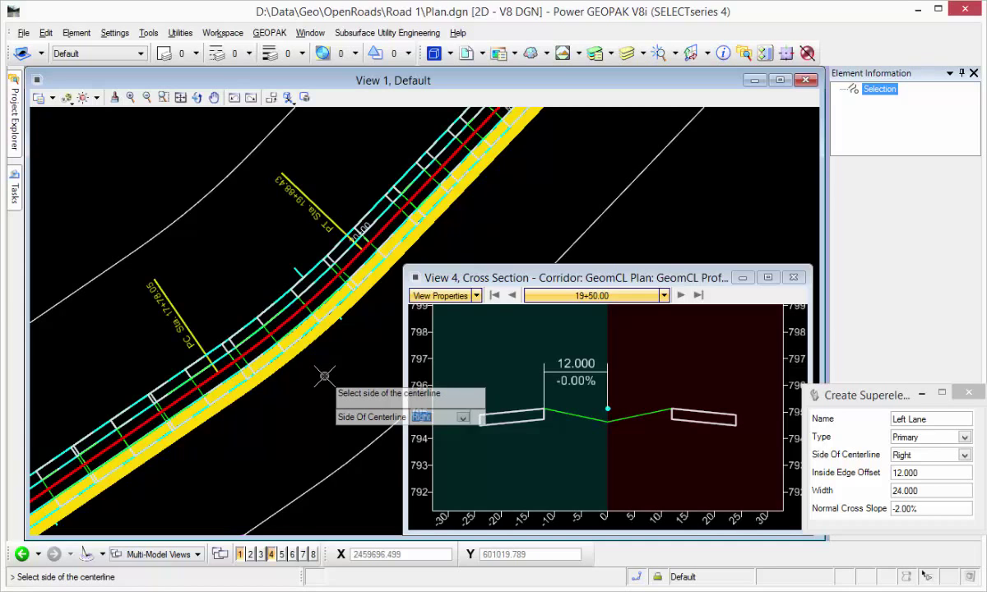
key(Down)
click(325, 376)
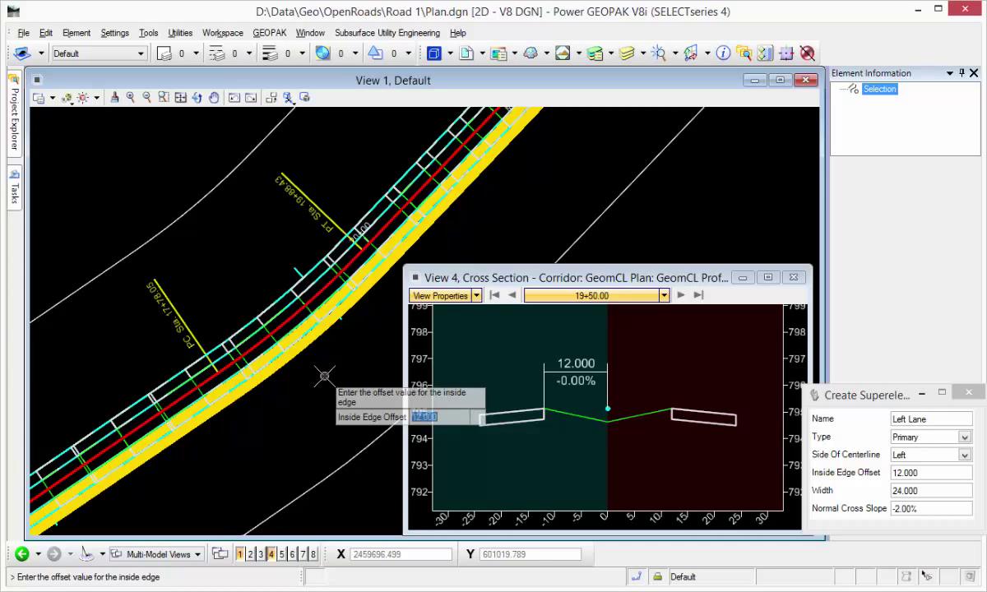
click(325, 376)
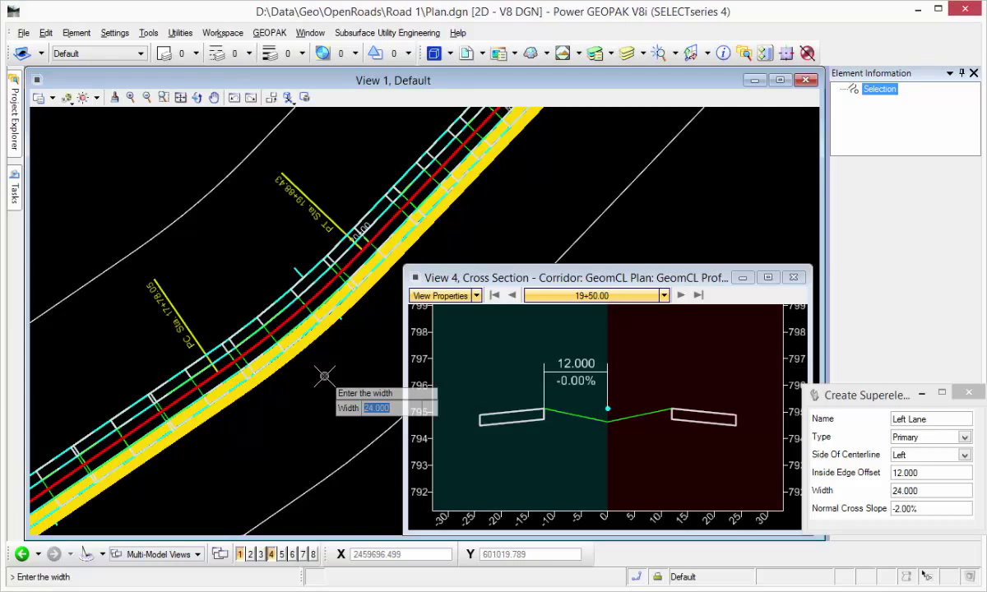
click(325, 376)
click(325, 376)
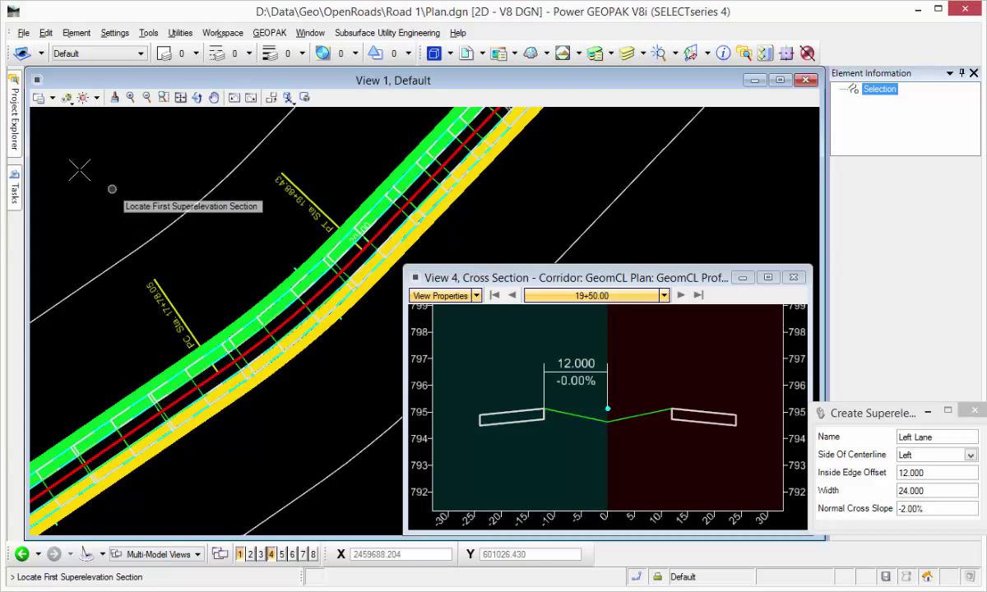
Step: Set the design speed to 55 in Calculate Superelevation
mouse_move(14, 185)
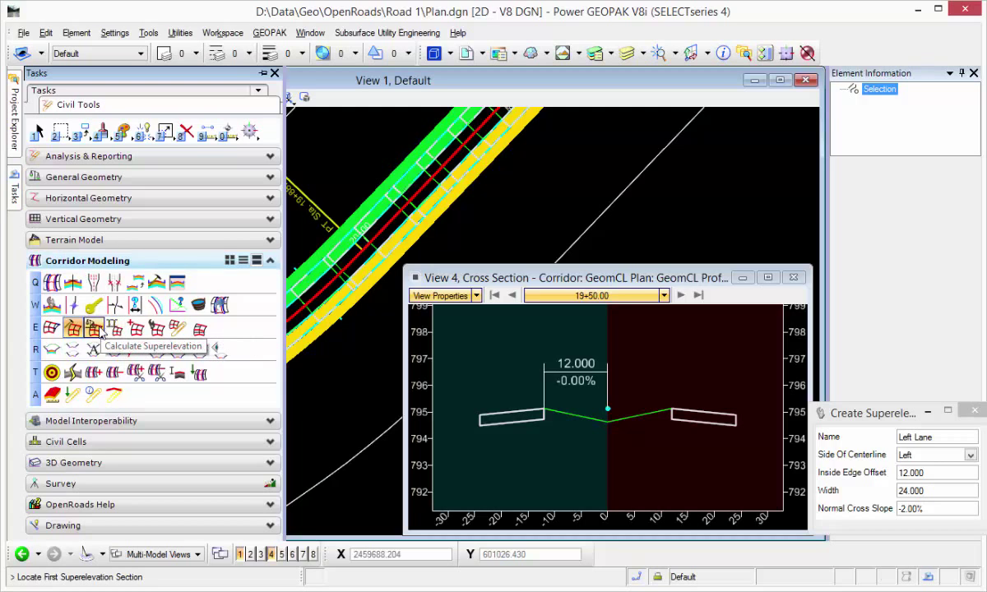
click(93, 328)
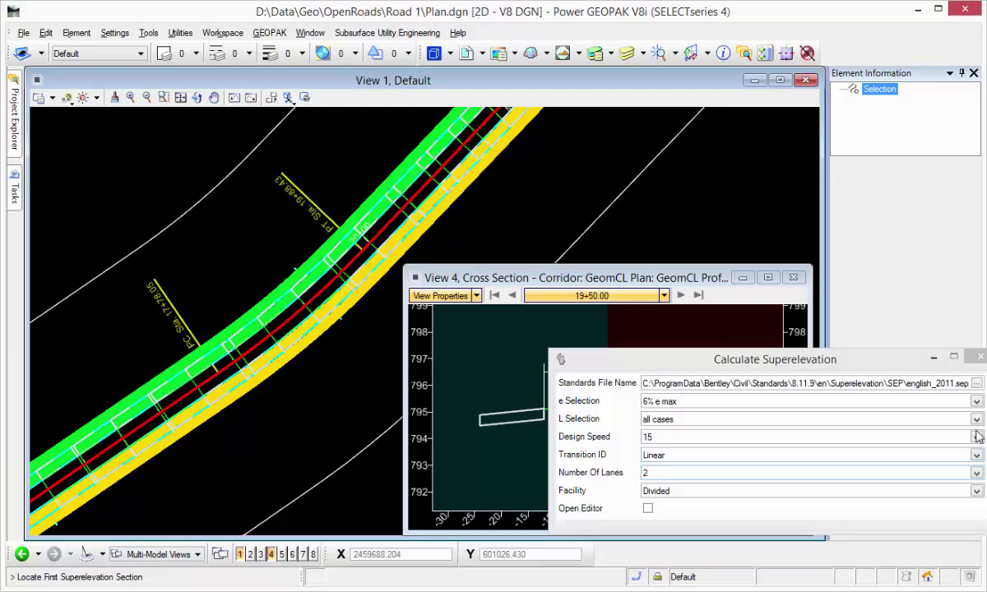
click(838, 437)
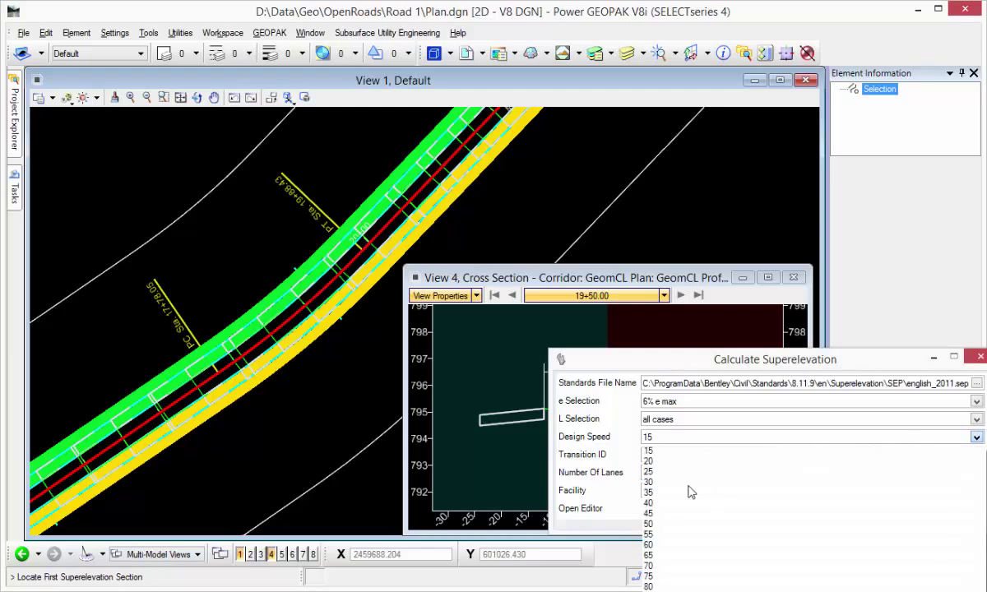
click(652, 533)
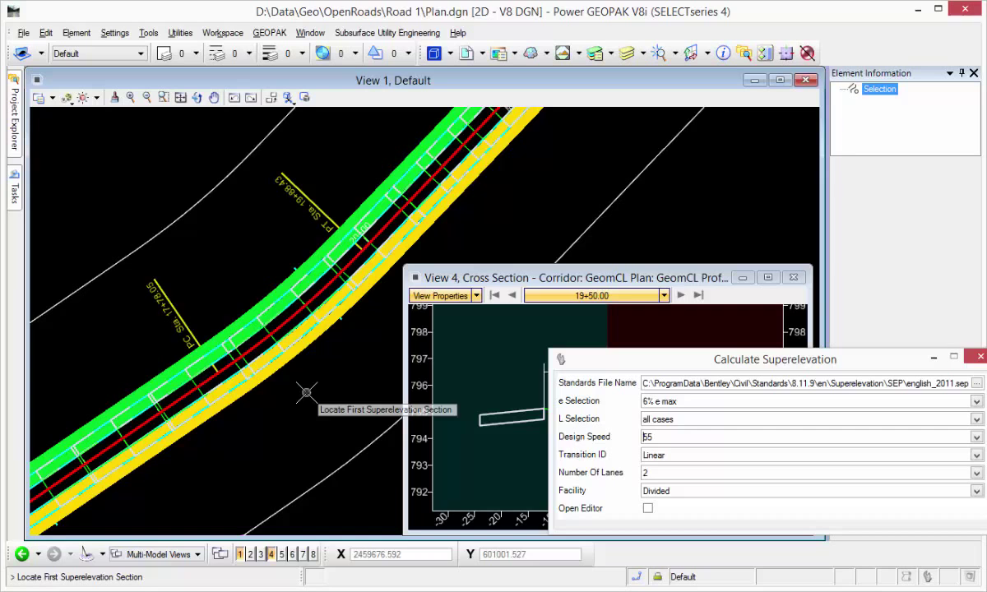
Step: Calculate superelevation with english_2011.sep, 6% e max, Linear, 2 lanes, Divided, editor off
click(329, 474)
right_click(258, 427)
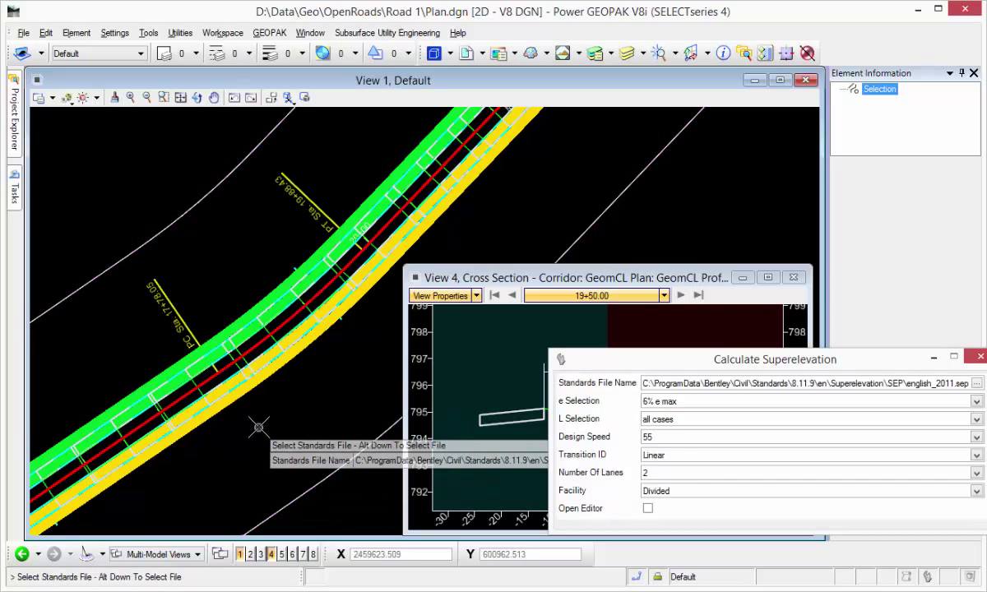
click(123, 169)
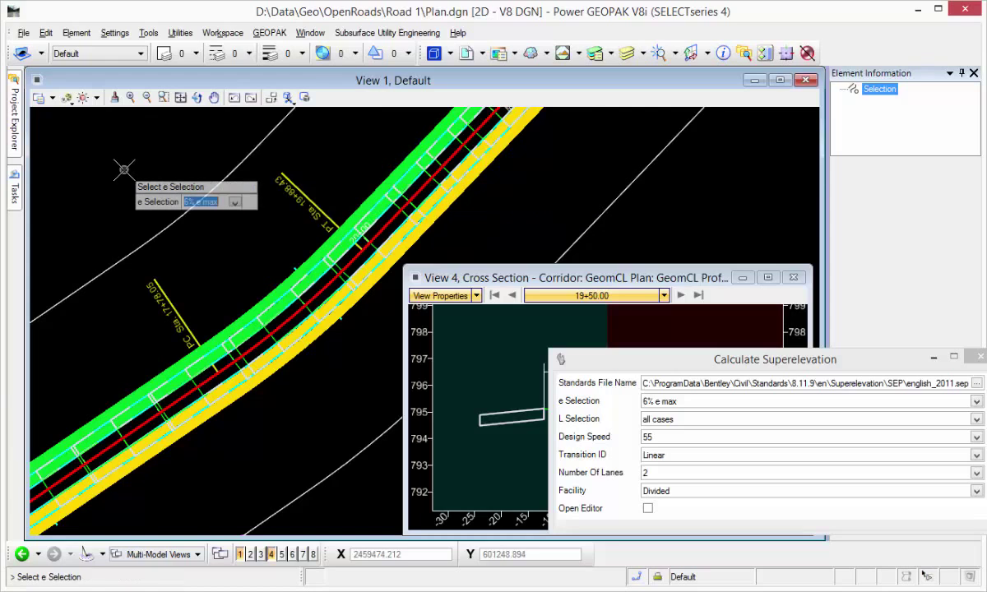
click(123, 168)
click(123, 168)
click(124, 168)
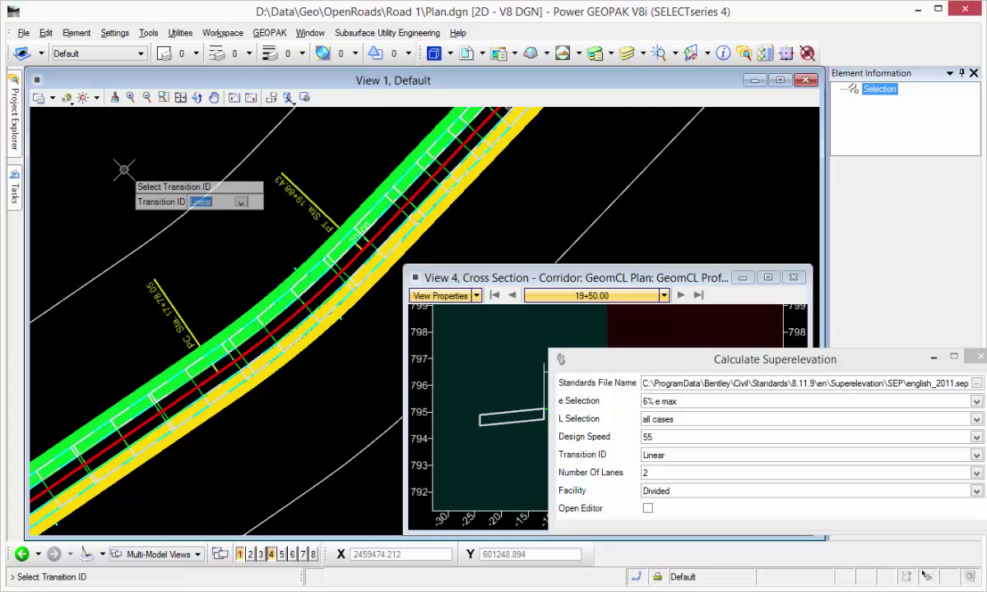
click(124, 168)
click(124, 168)
click(123, 168)
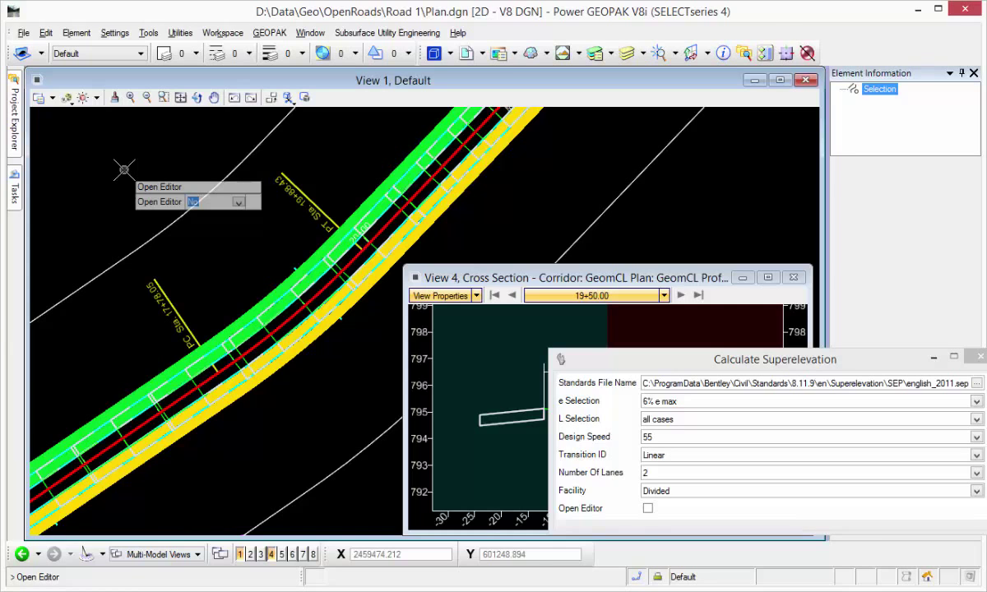
click(123, 168)
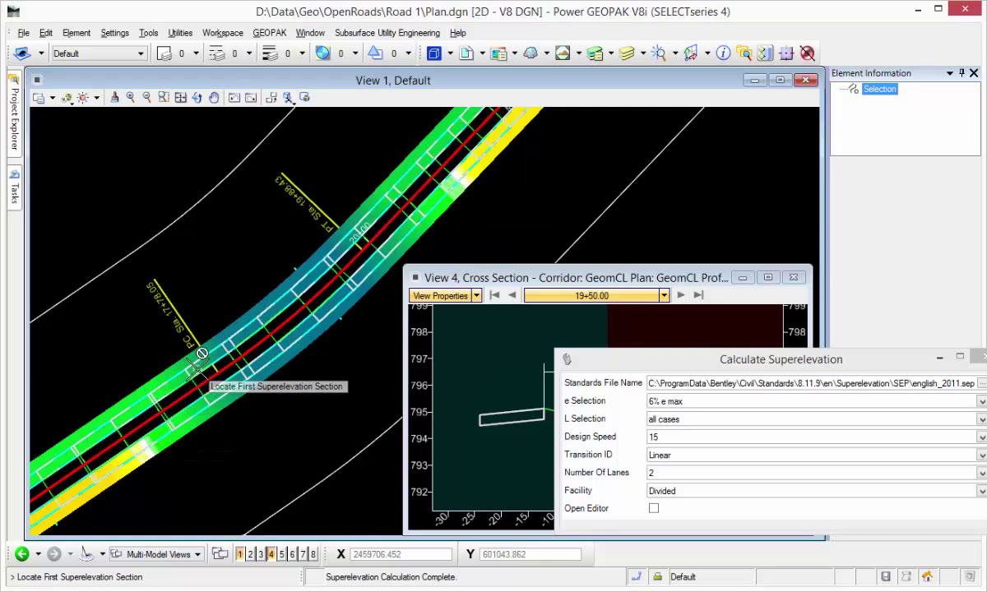
Step: Start Create Superelevation Associations and select the new superelevation sections
mouse_move(13, 190)
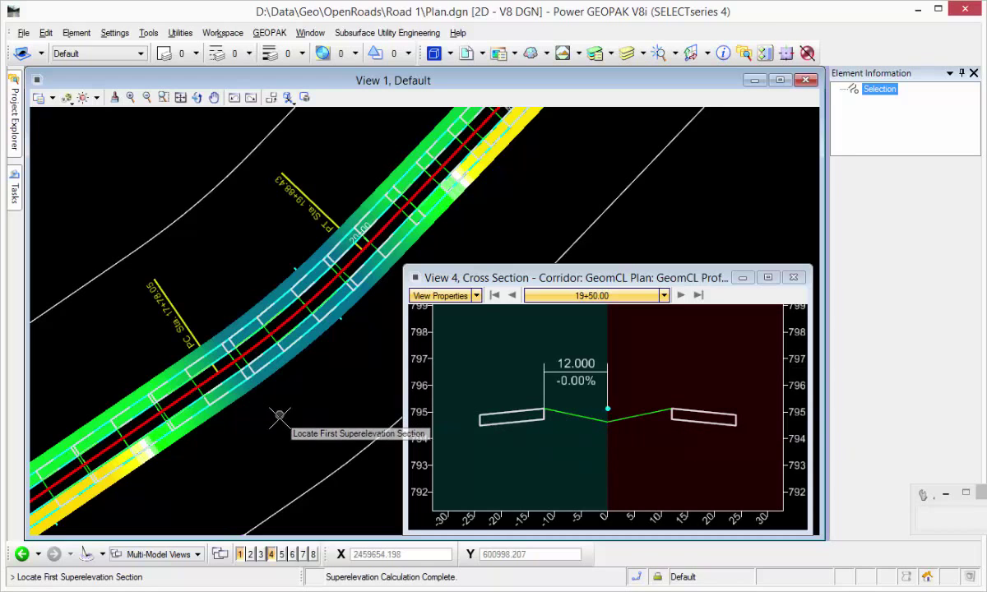
click(320, 480)
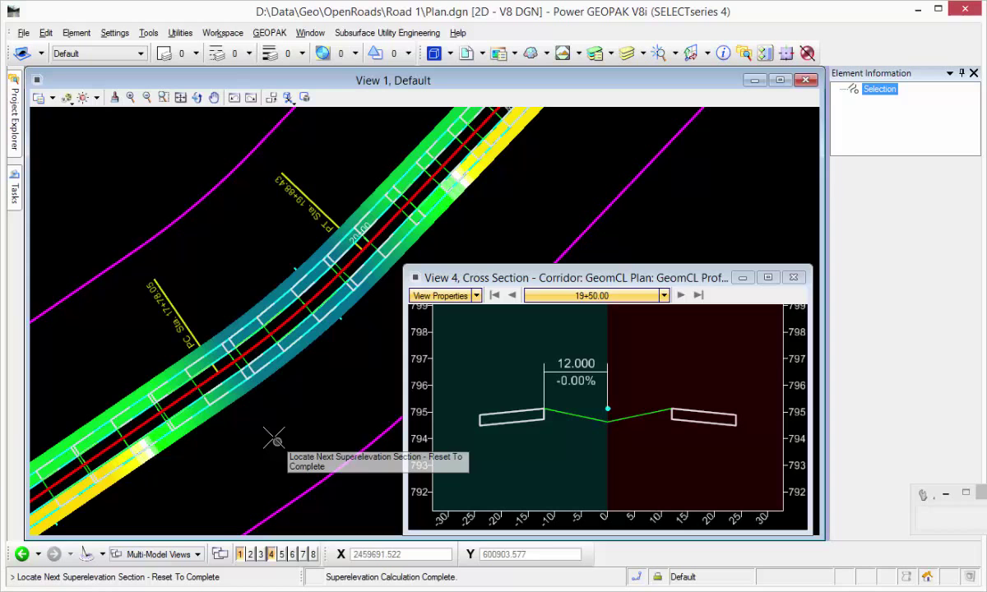
right_click(264, 428)
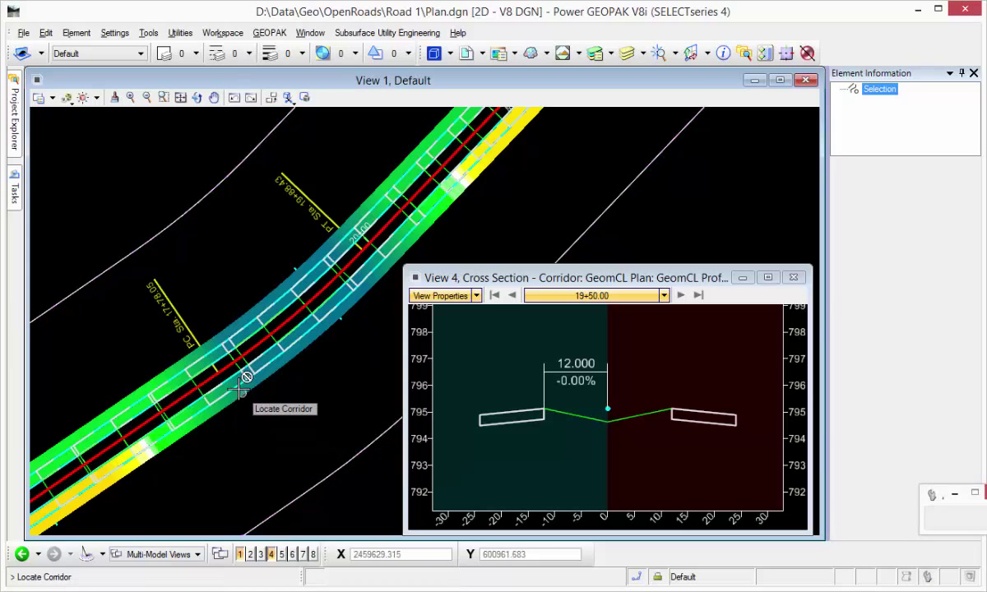
Step: Select the corridor and set Left Lane to LT oEOP pivoting on LT iEOP
click(236, 385)
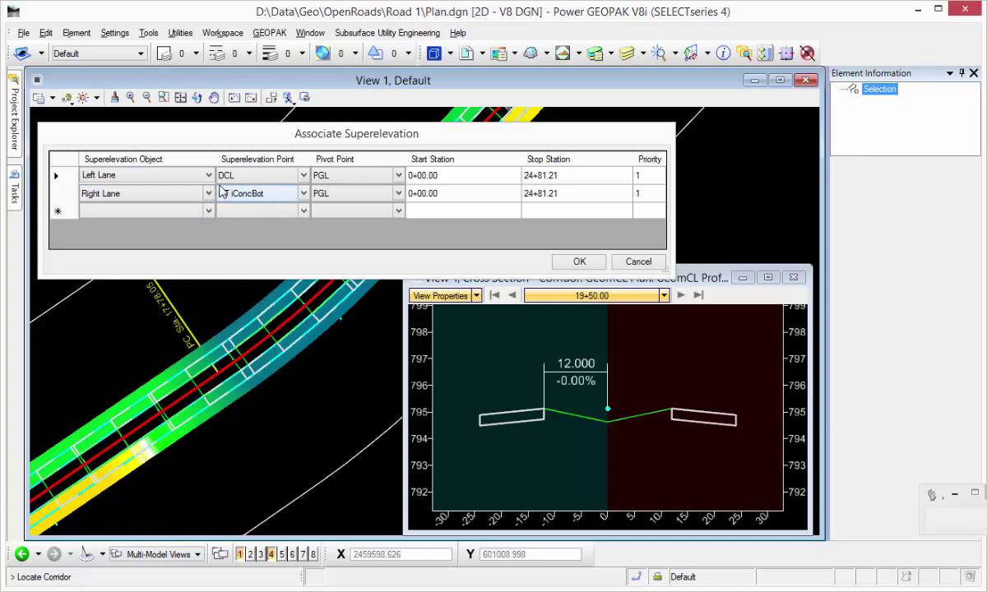
click(304, 175)
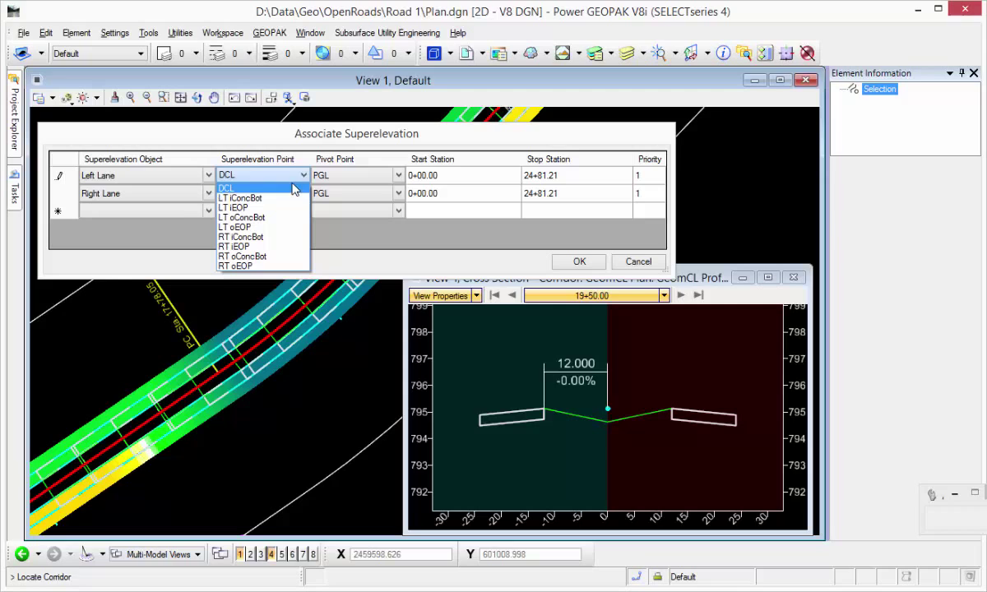
click(250, 208)
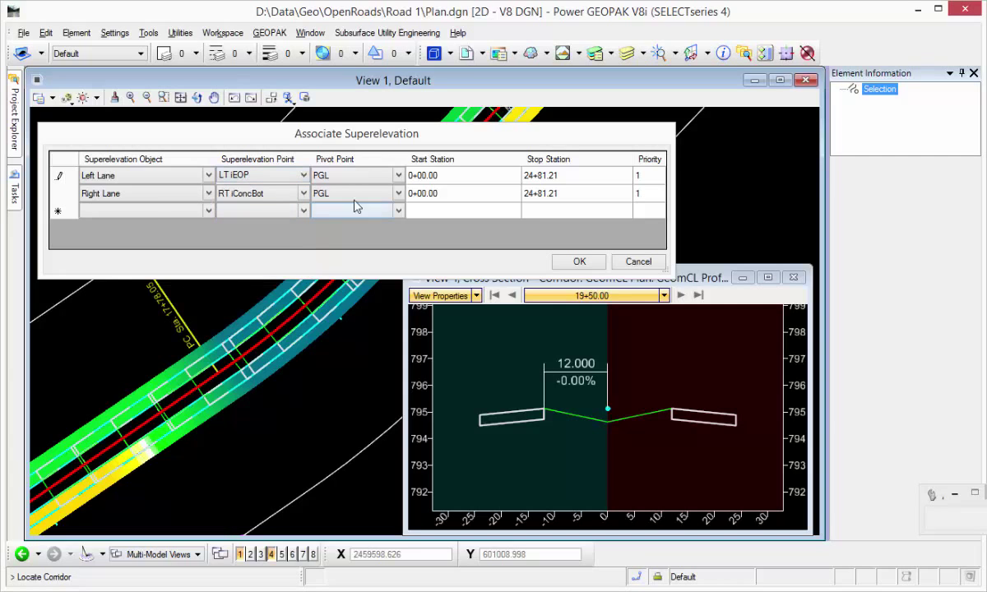
click(283, 173)
click(273, 227)
click(399, 176)
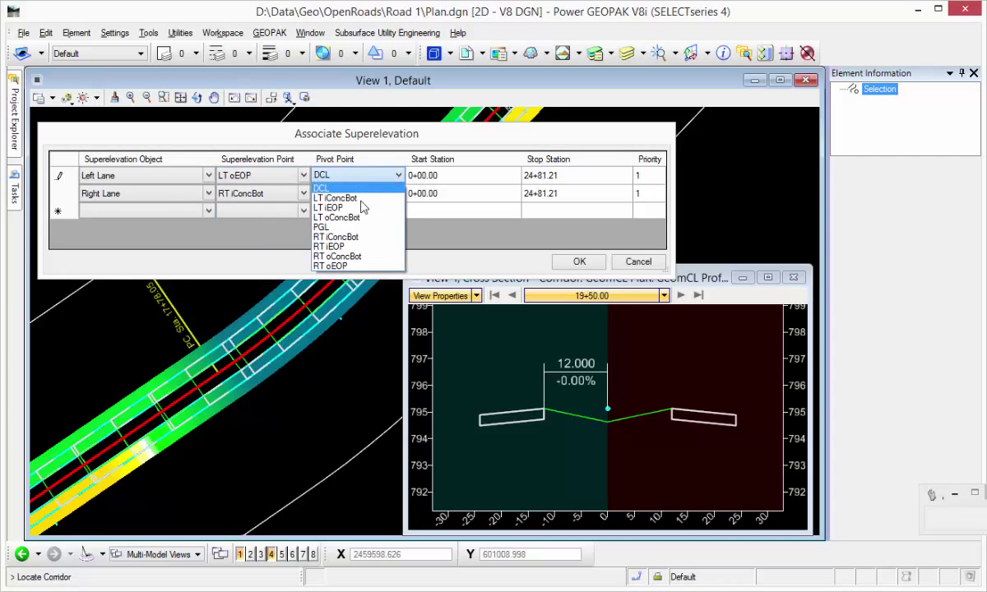
click(354, 213)
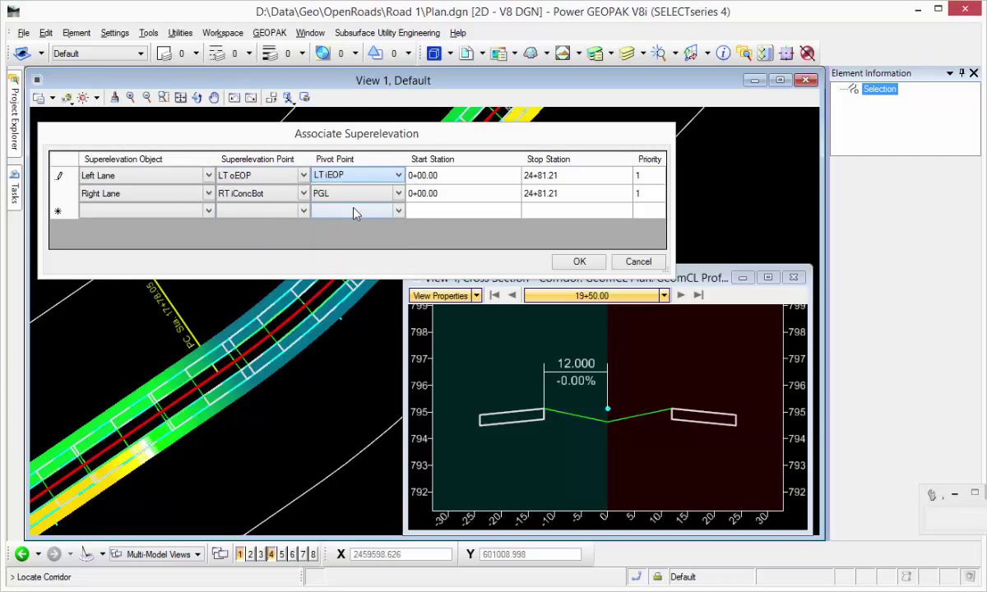
Step: Set Right Lane to RT oEOP pivoting on RT iEOP and apply the associations
click(303, 194)
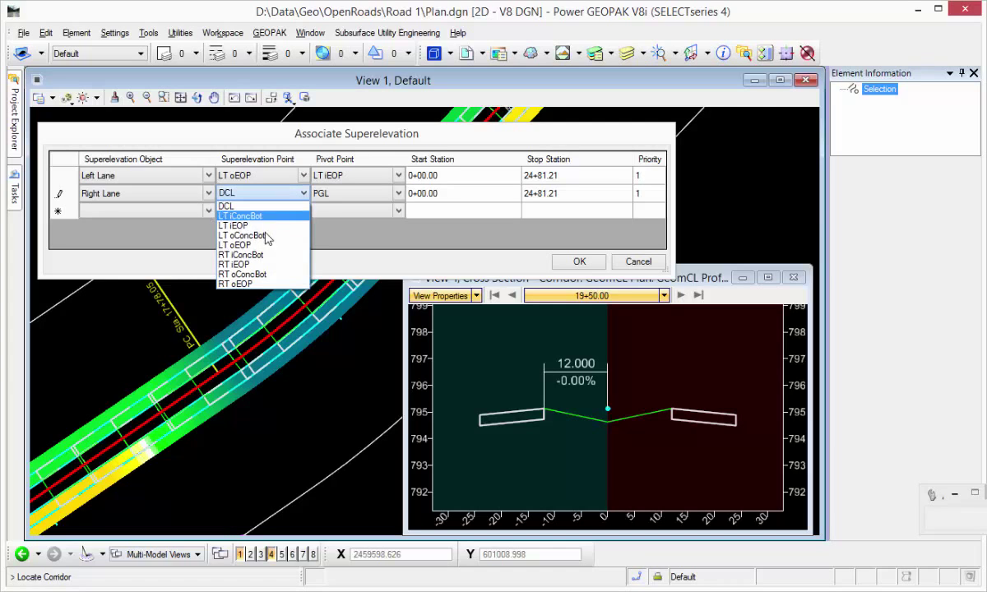
click(236, 283)
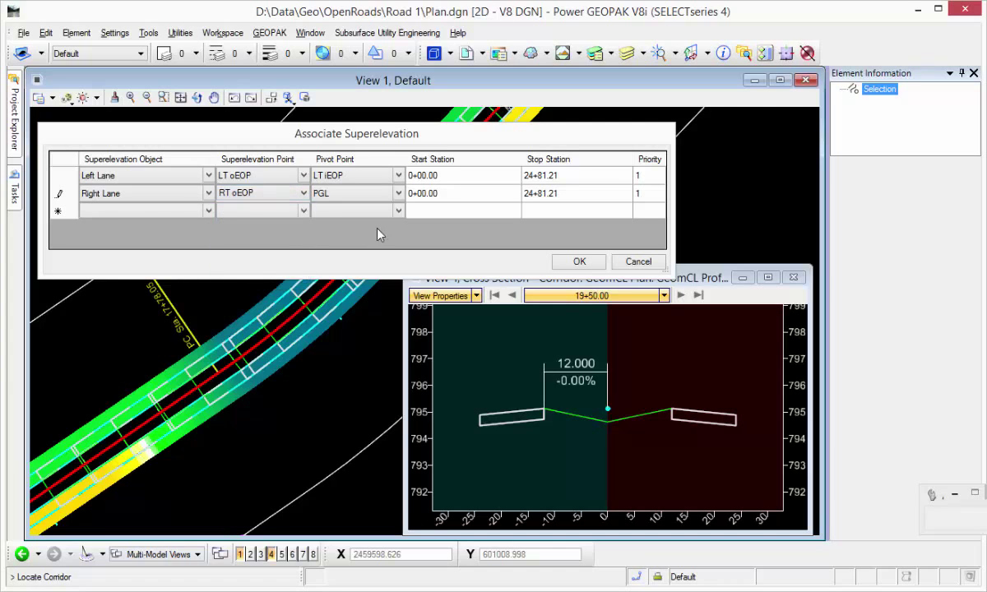
click(377, 192)
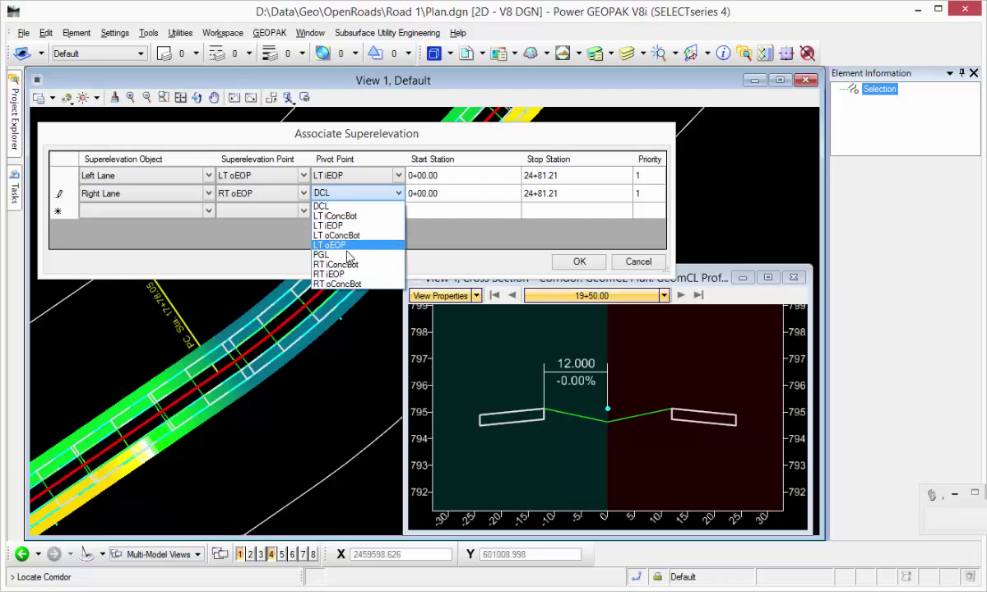
click(344, 275)
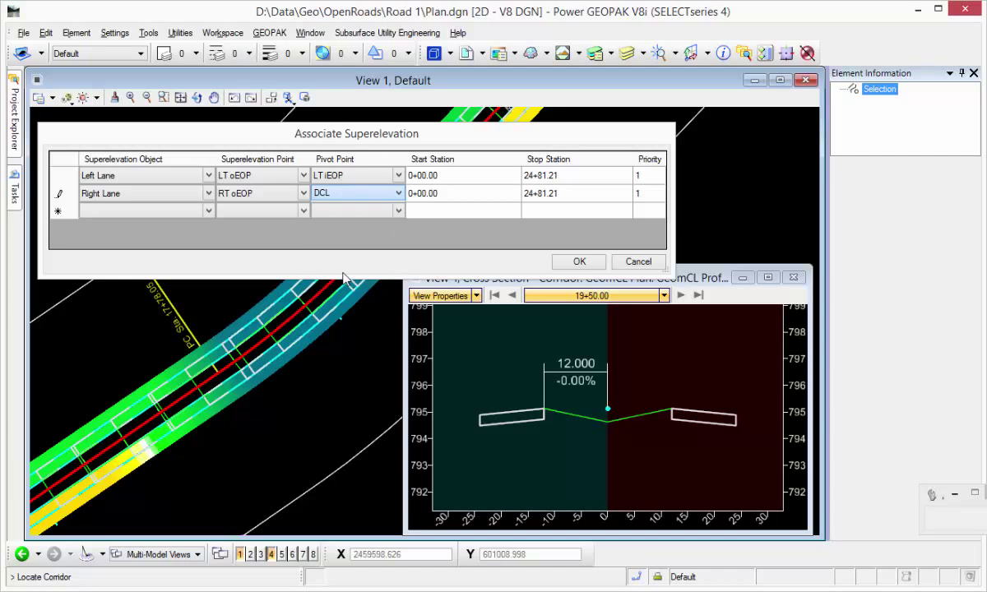
click(580, 262)
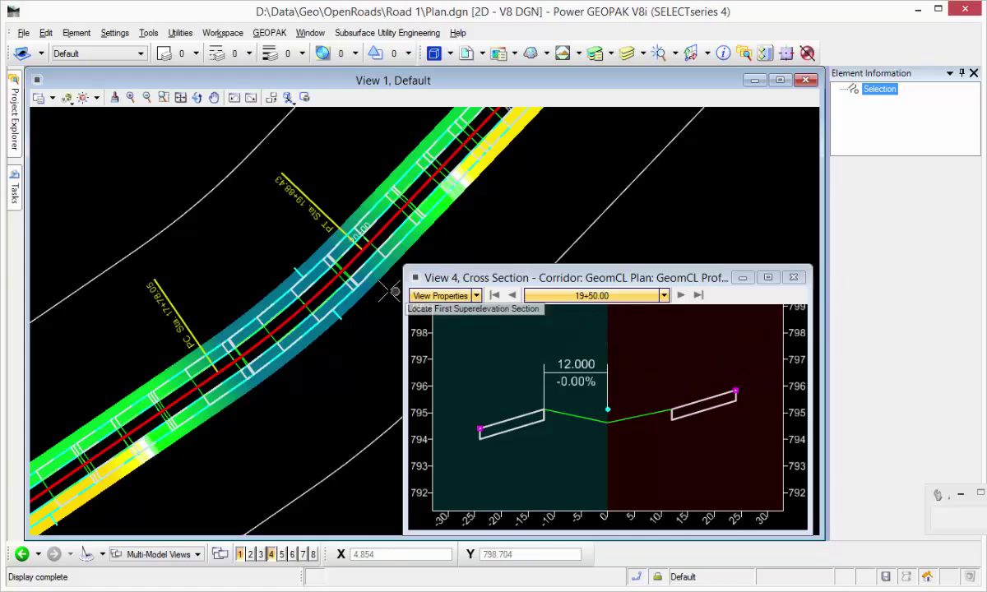
Step: Step the cross section forward through the curve to station 21+50.00
click(681, 297)
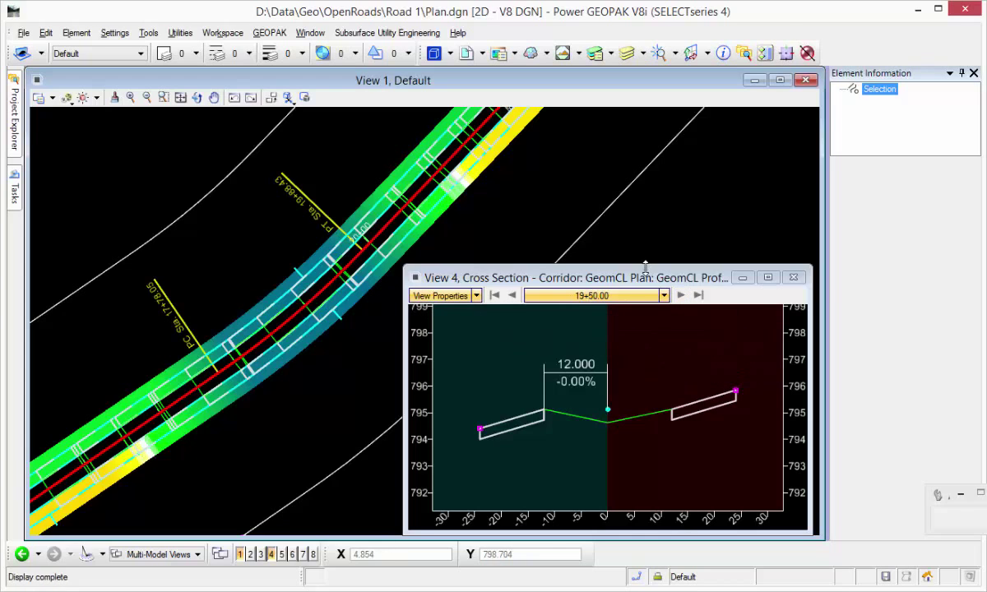
click(681, 295)
click(680, 295)
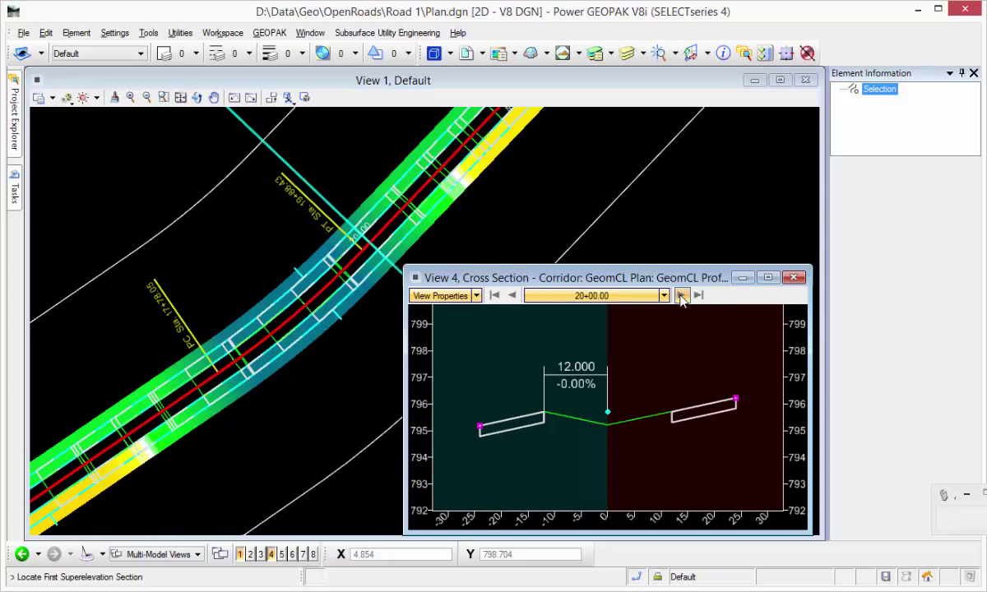
click(681, 296)
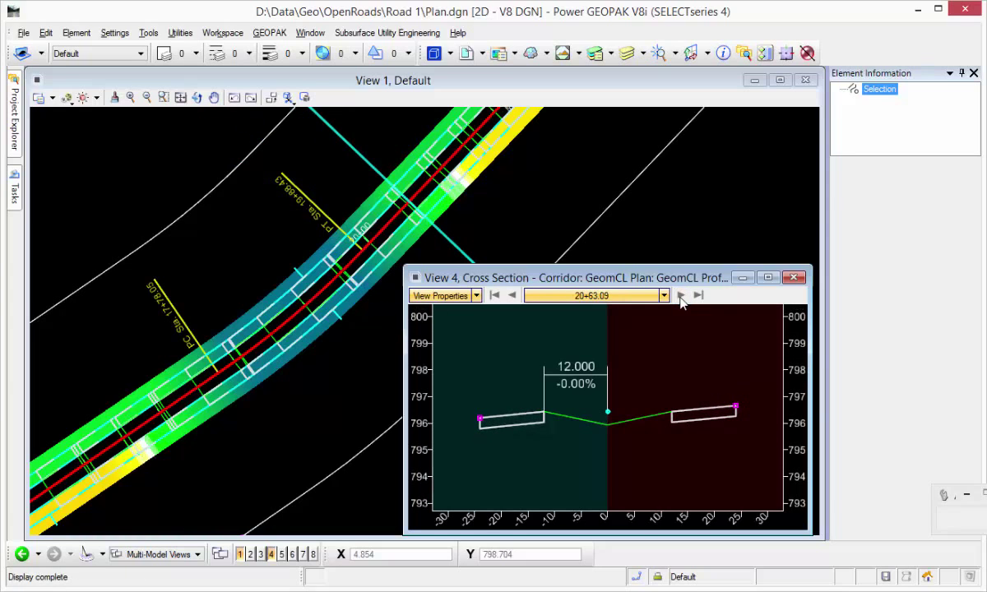
click(681, 296)
click(681, 295)
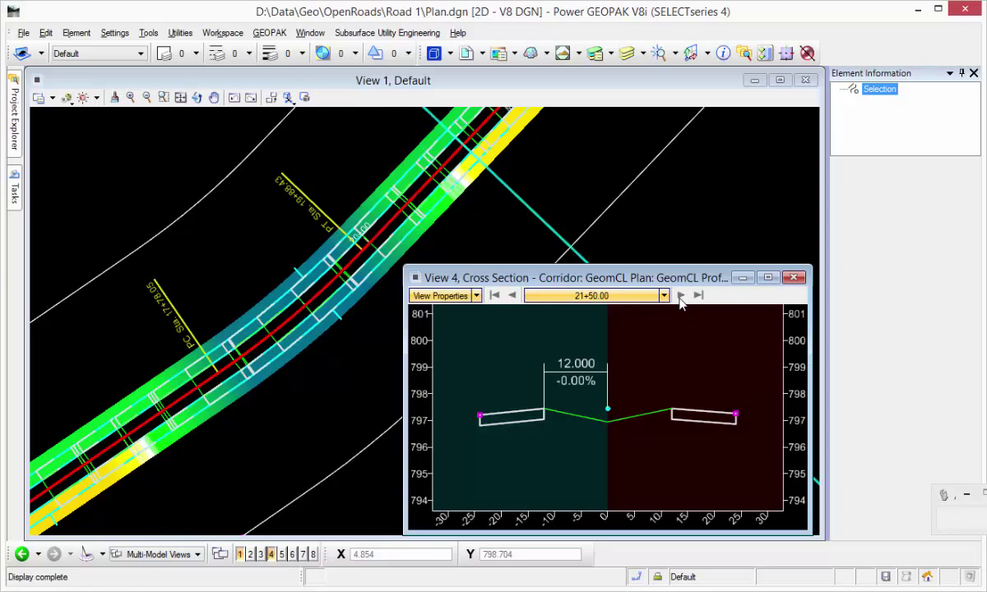
Step: Step the cross section back through the curve to station 16+50.00
click(512, 296)
click(513, 296)
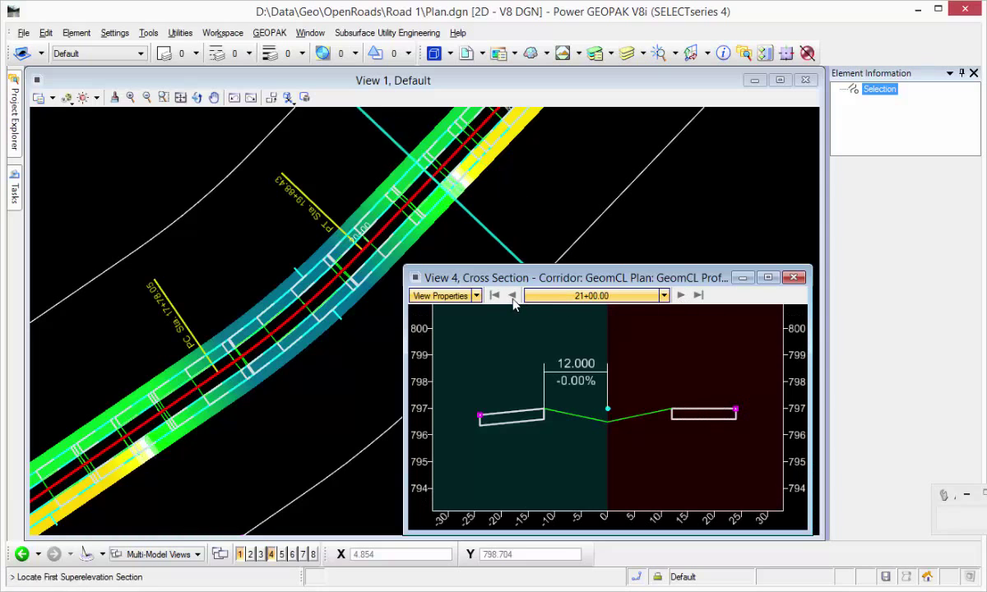
click(513, 296)
click(512, 296)
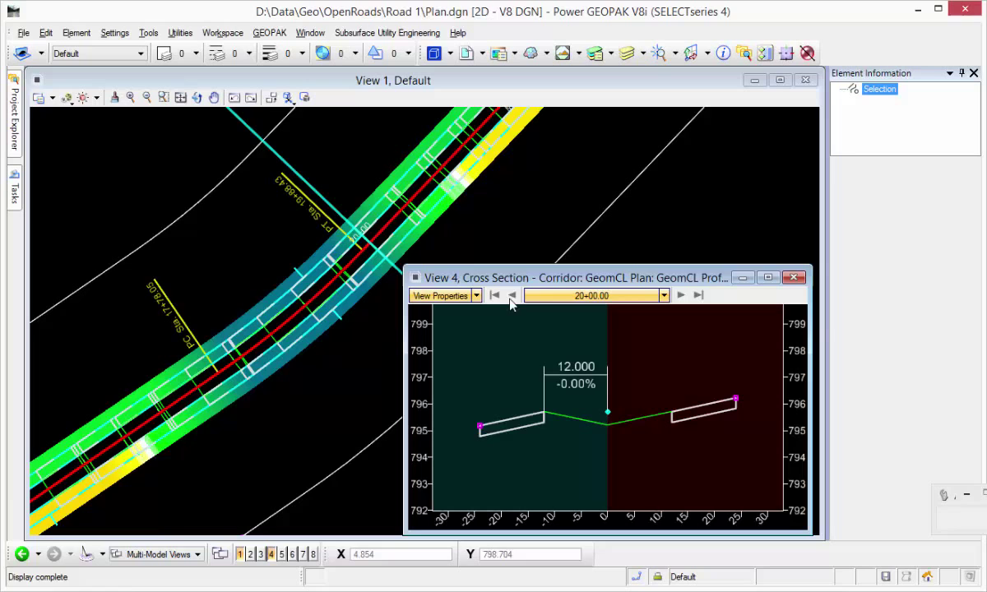
click(512, 296)
click(512, 296)
click(512, 296)
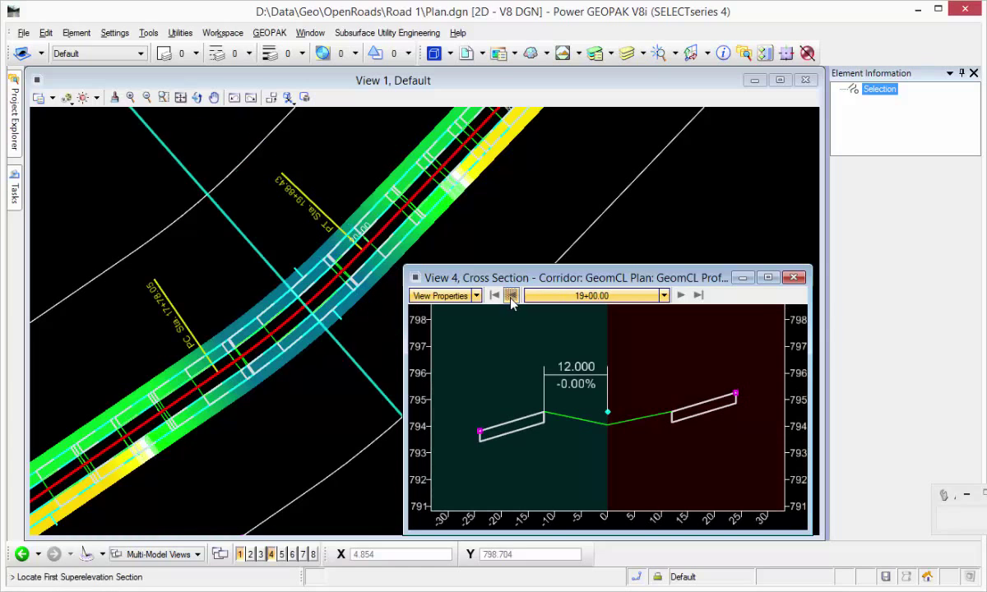
click(512, 296)
click(512, 296)
click(512, 296)
click(512, 296)
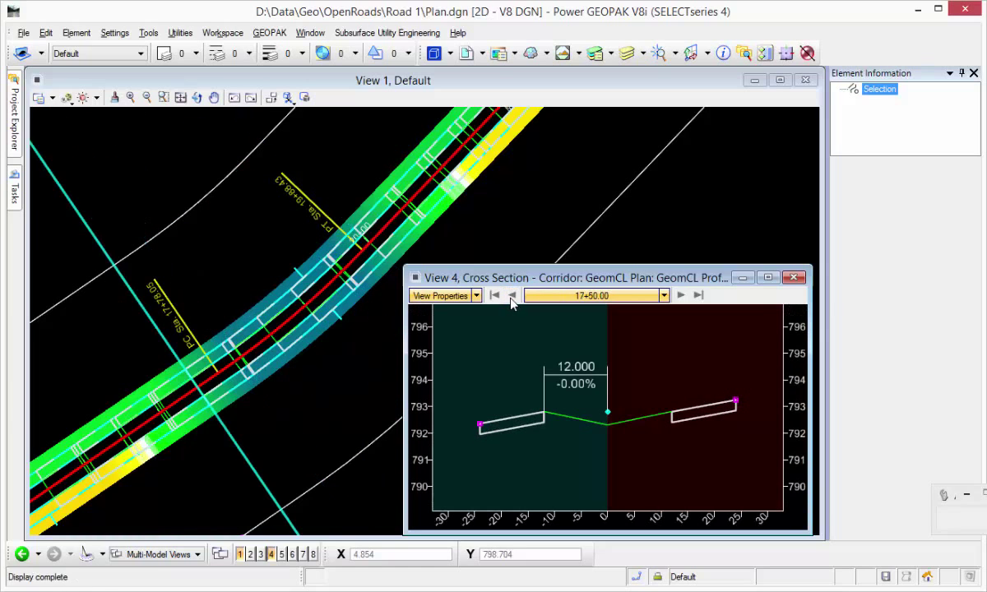
click(513, 296)
click(512, 296)
click(512, 296)
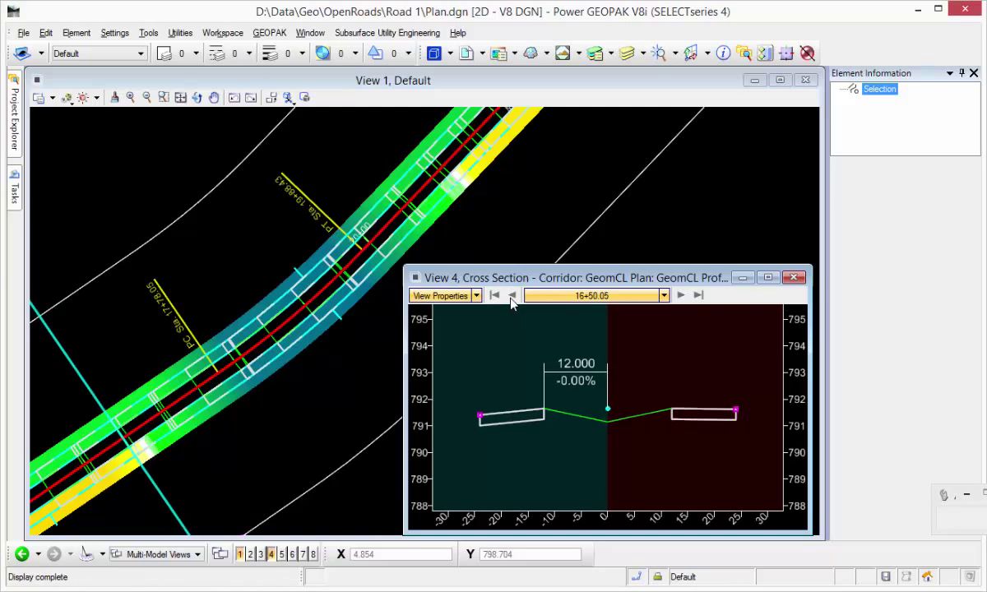